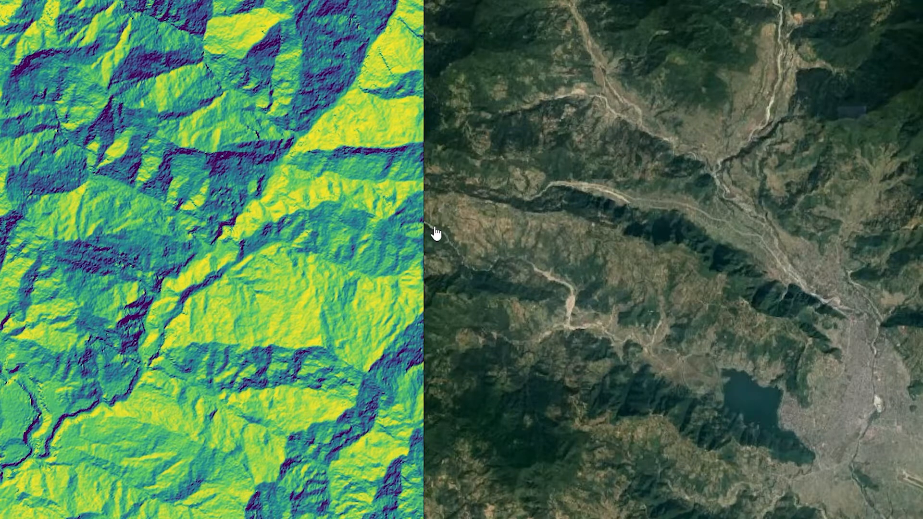
Swipe the boundary between the coloured hillshade and the satellite imagery to compare the two layers.
left_click_drag(425, 235, 443, 274)
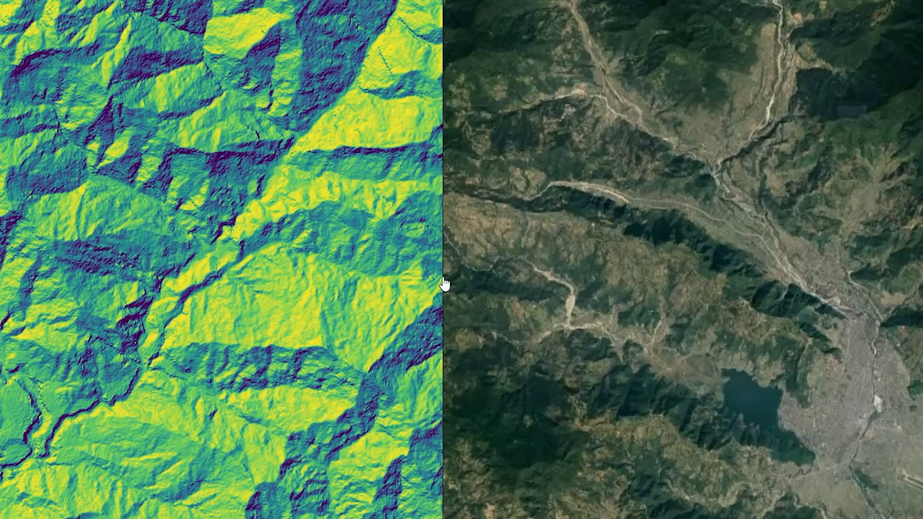
mouse_move(445, 285)
left_mouse_down()
mouse_move(364, 274)
mouse_move(673, 335)
mouse_move(353, 290)
mouse_move(611, 284)
mouse_move(454, 270)
left_mouse_up()
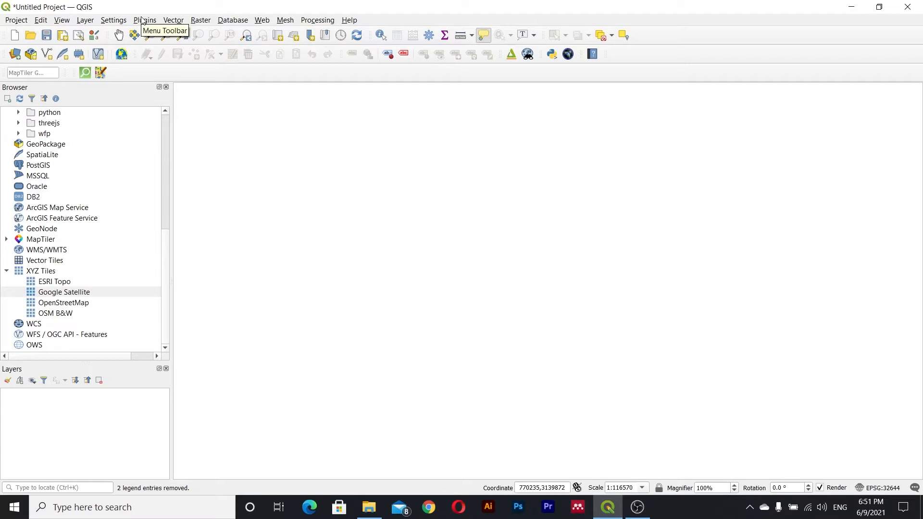
Find the MapSwipe Tool plugin by searching for "mapswip" and install it.
left_click(147, 21)
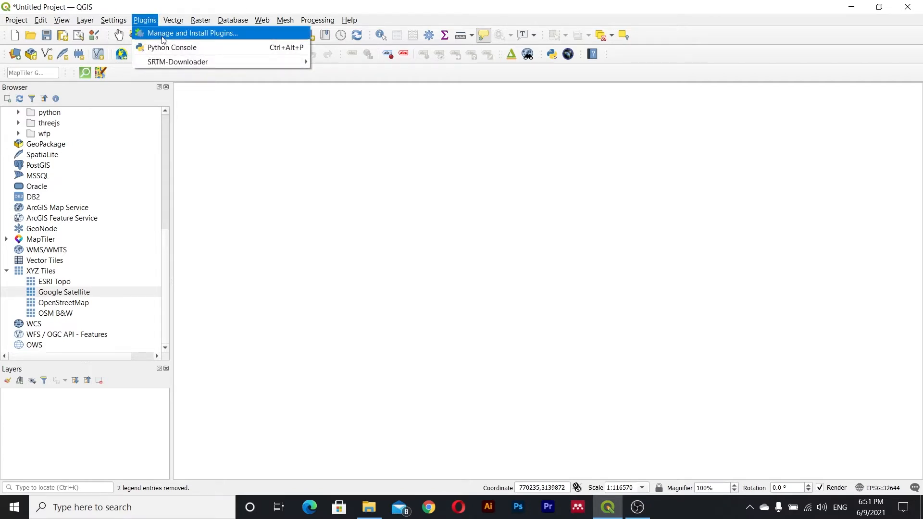
left_click(164, 34)
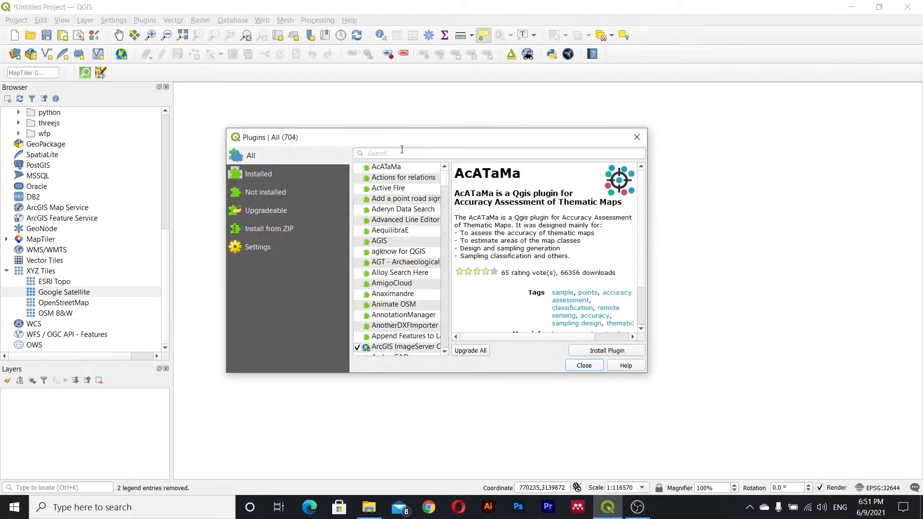
left_click(392, 153)
type("map")
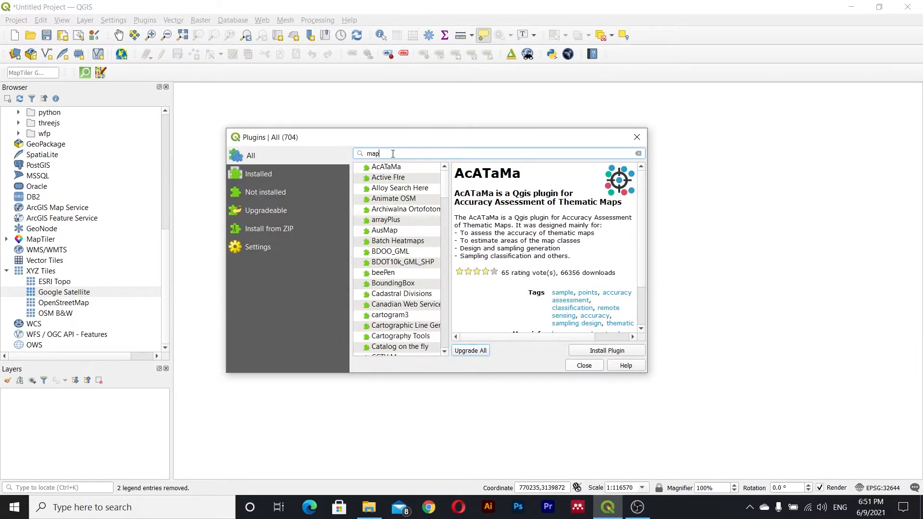
type("swip")
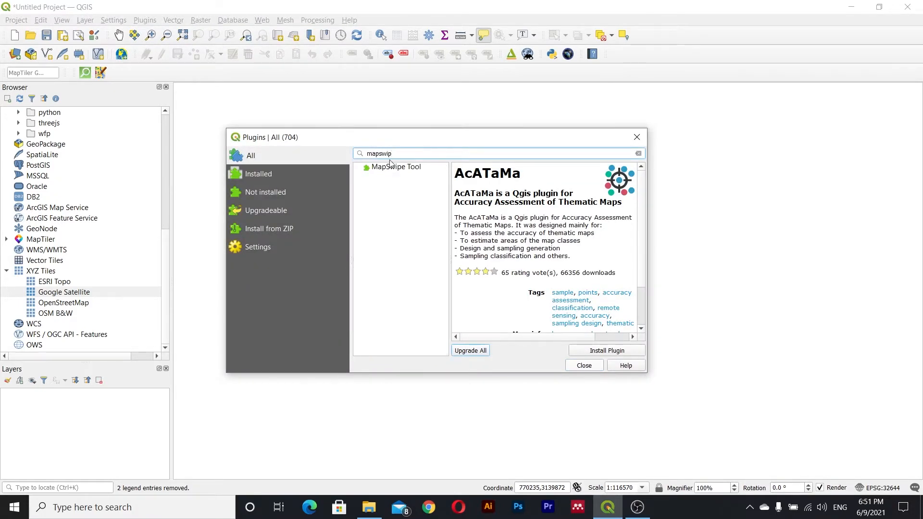
left_click(394, 166)
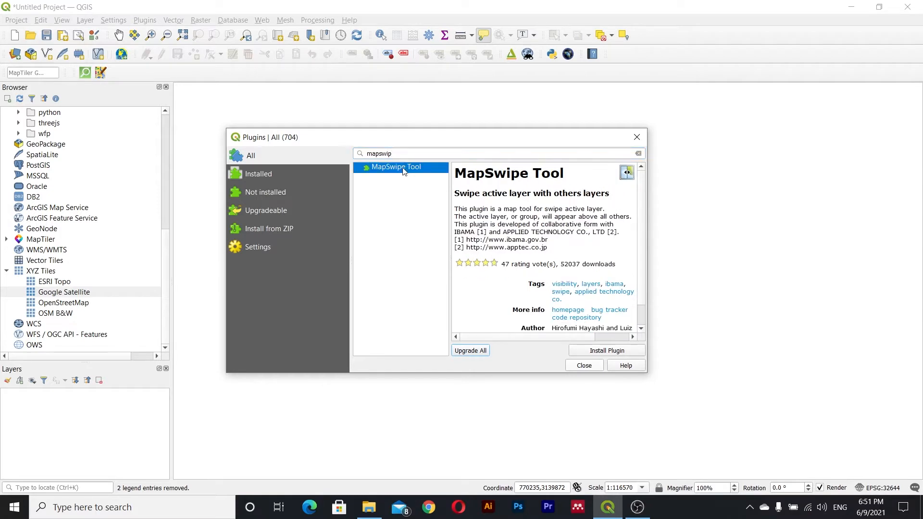
left_click(604, 351)
left_click(584, 366)
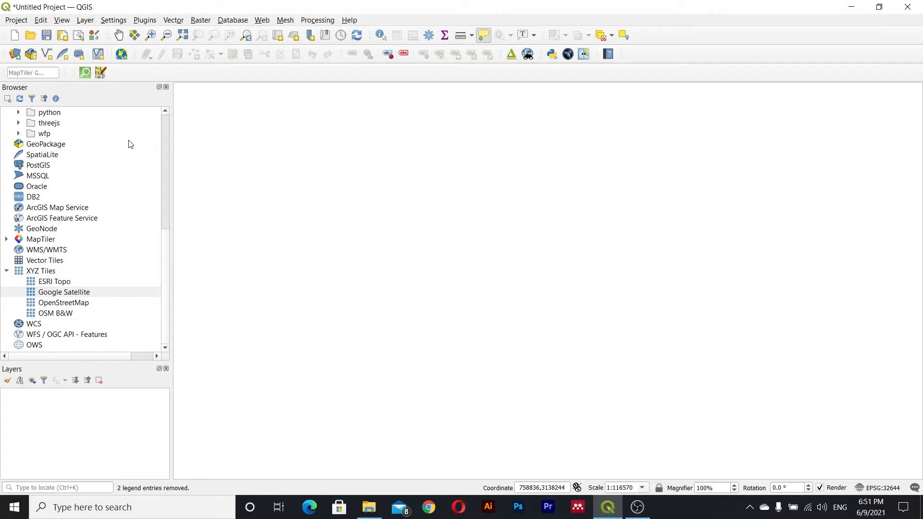
Add the AP_16230_FBS_F0550_RT1.dem.tif raster from the F: drive's mywork/fedikhola/AP_16230_FBS_F0550_RT1 folder to the project layers.
scroll(70, 199, "up", 8)
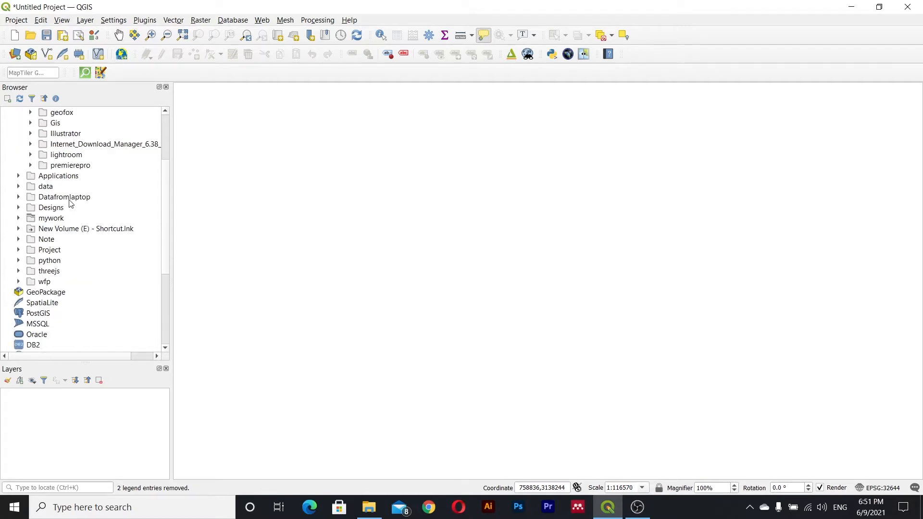
scroll(67, 197, "down", 5)
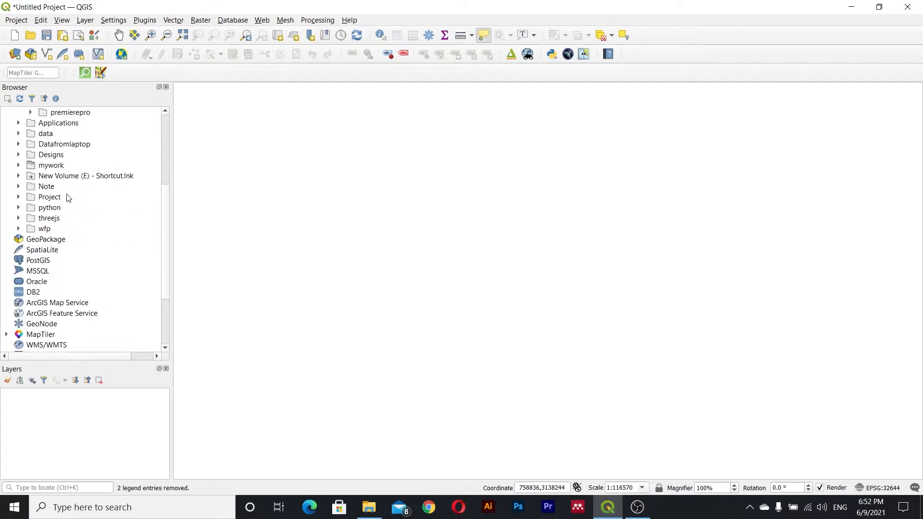
scroll(68, 197, "up", 5)
scroll(67, 197, "down", 2)
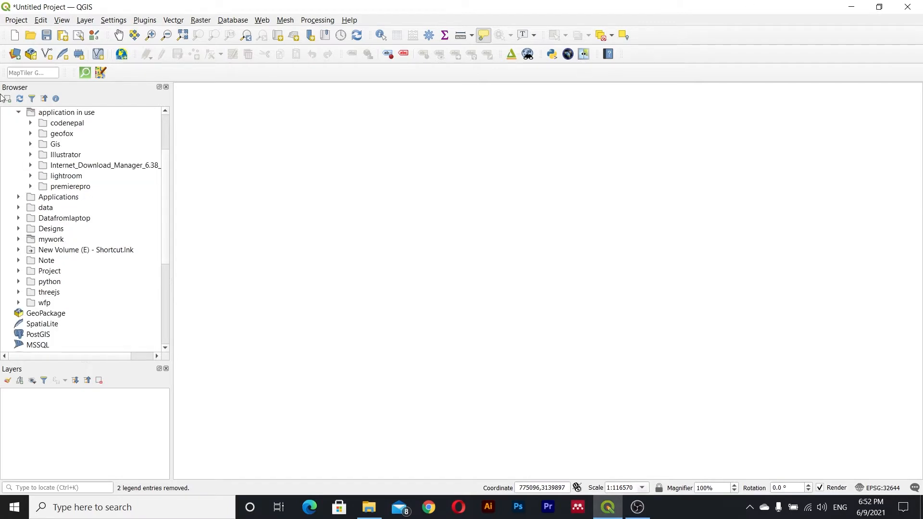
scroll(81, 241, "up", 3)
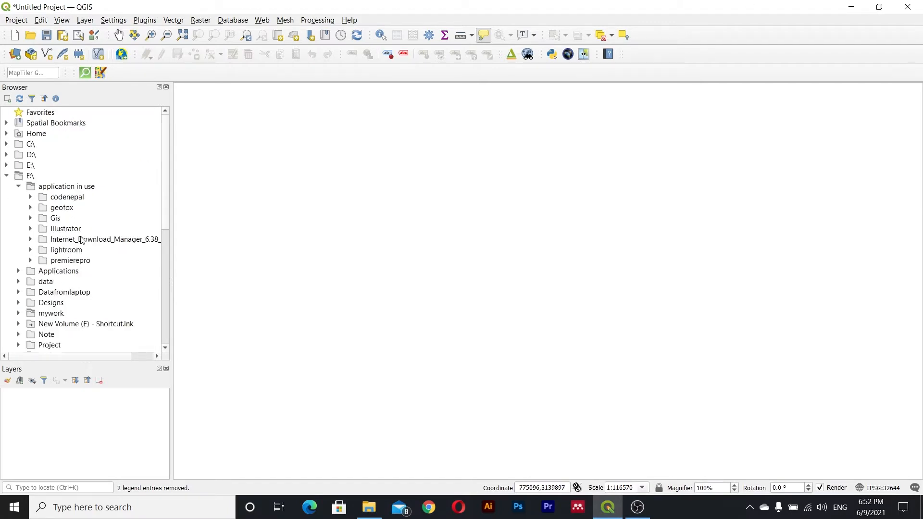
scroll(82, 240, "down", 4)
scroll(82, 240, "up", 2)
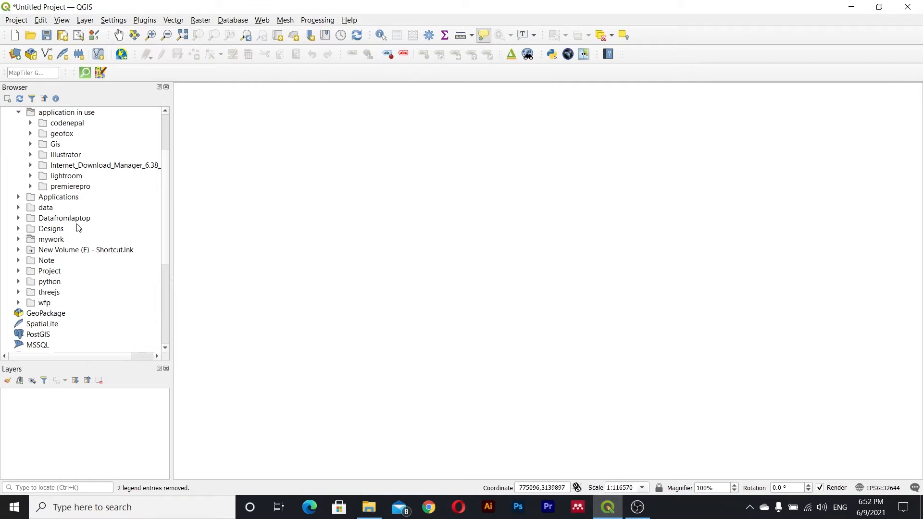
left_click(19, 240)
left_click(102, 283)
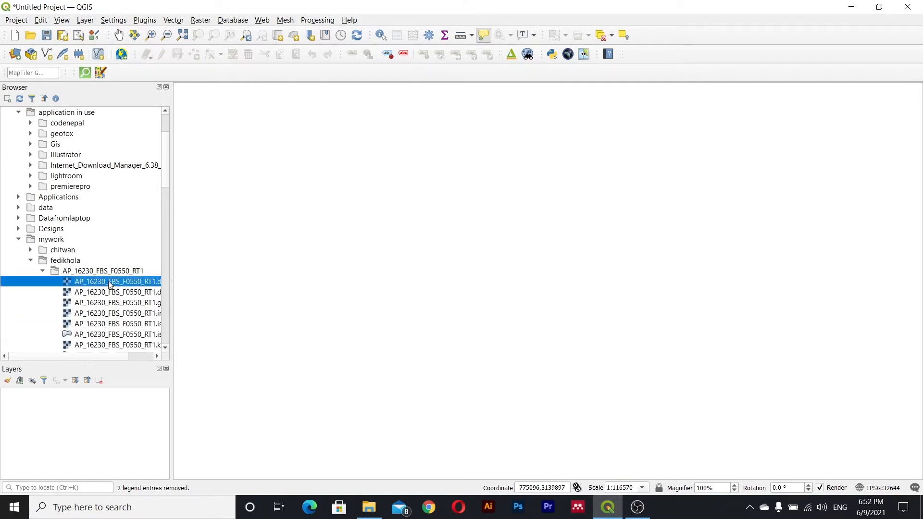
left_click_drag(109, 285, 99, 417)
left_click(79, 395)
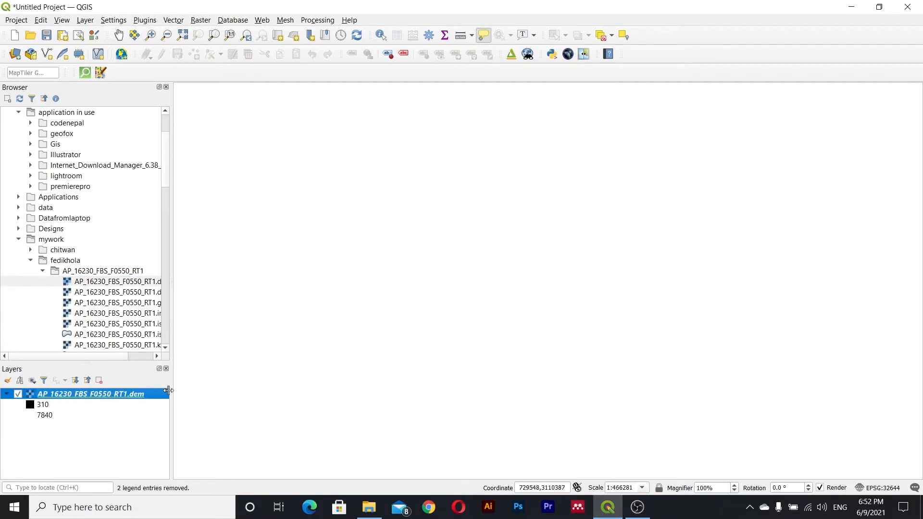
Zoom the map to the extent of the AP_16230_FBS_F0550_RT1.dem layer and toggle its visibility to display it.
right_click(114, 396)
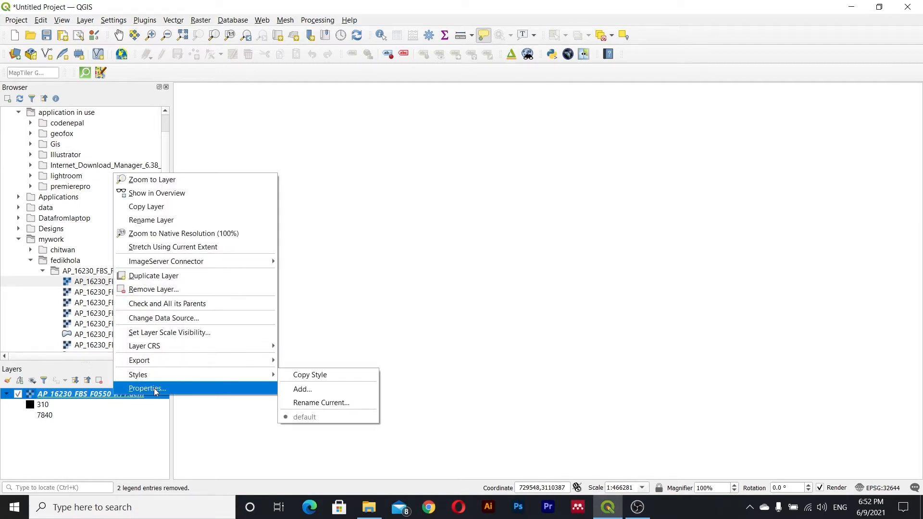
left_click(175, 179)
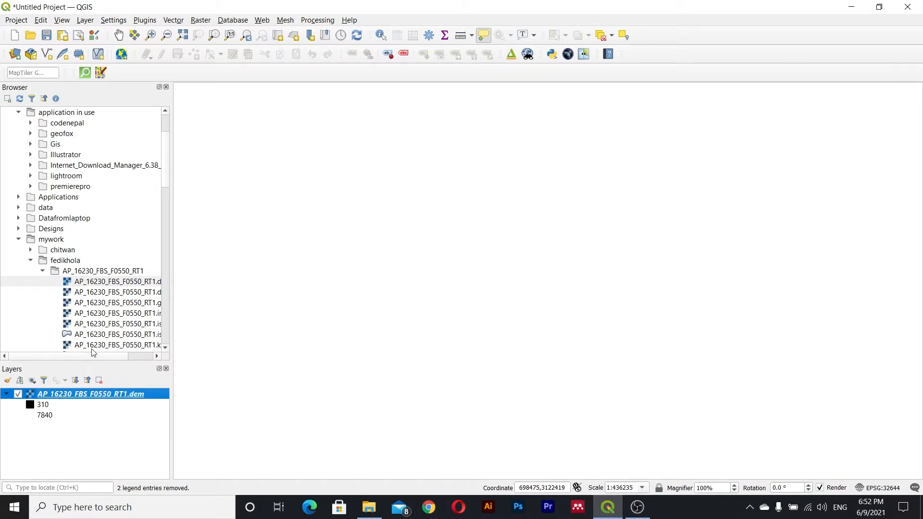
left_click_drag(107, 357, 135, 360)
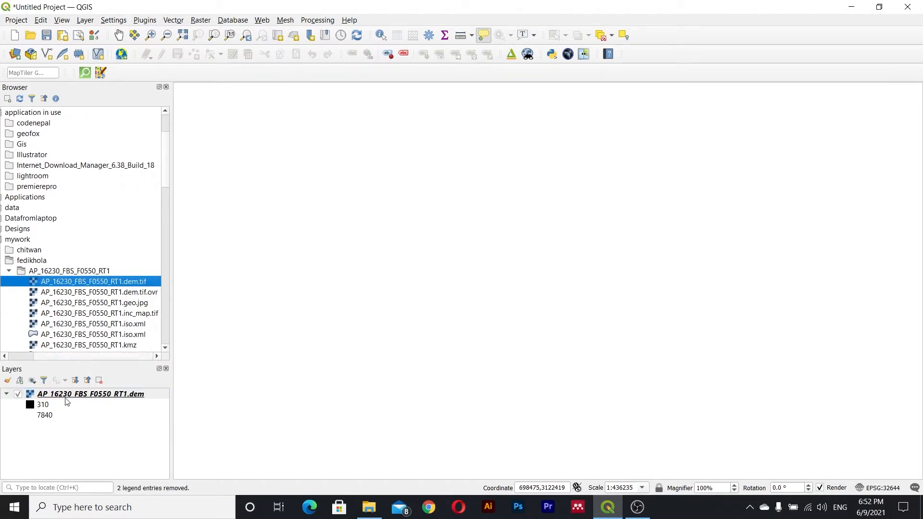
left_click(18, 394)
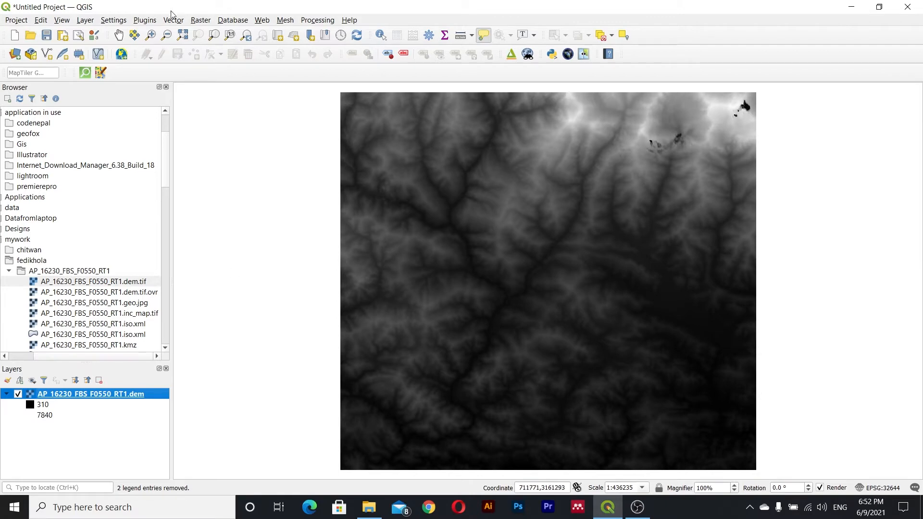
Generate a temporary hillshade raster from Band 1 of the AP_16230_FBS_F0550_RT1.dem layer using the default parameters.
left_click(200, 21)
mouse_move(226, 73)
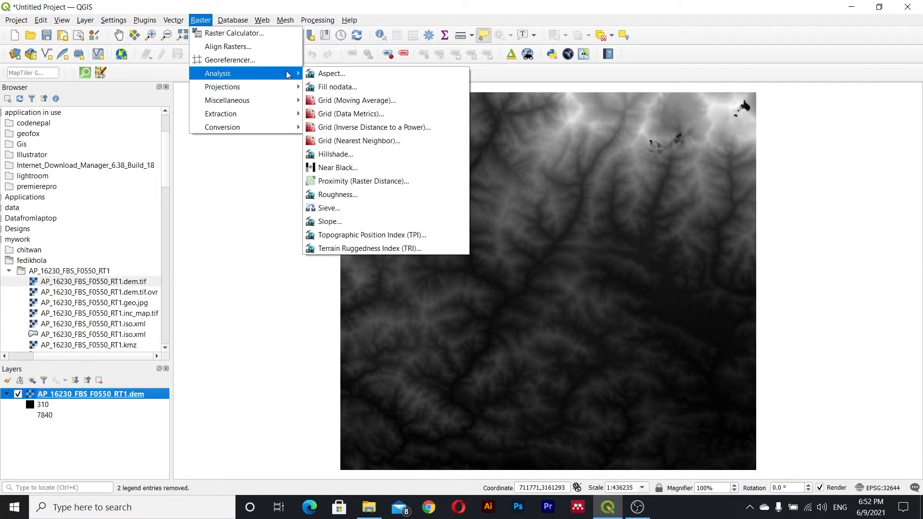
left_click(343, 154)
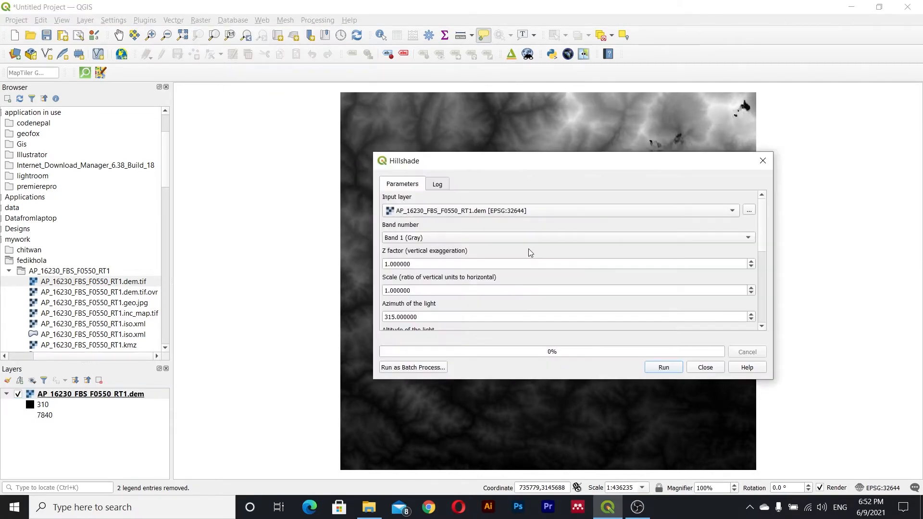
left_click(661, 367)
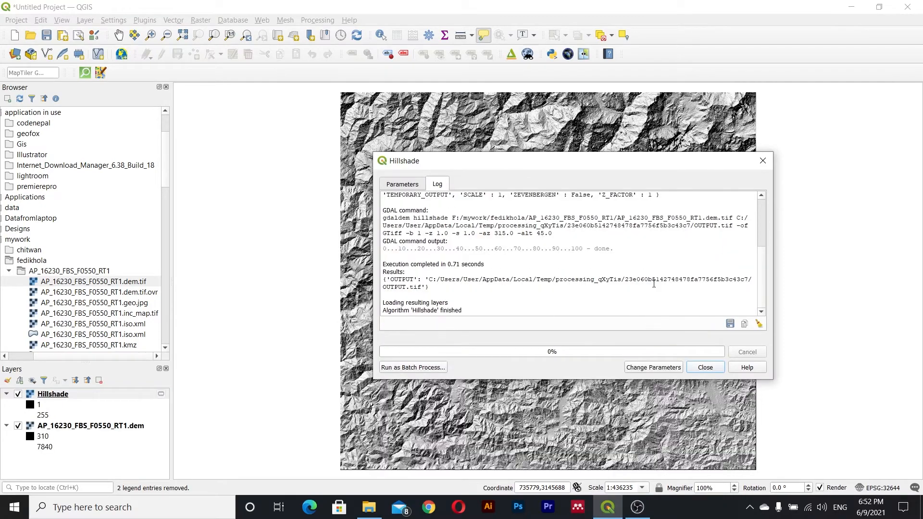
left_click(707, 368)
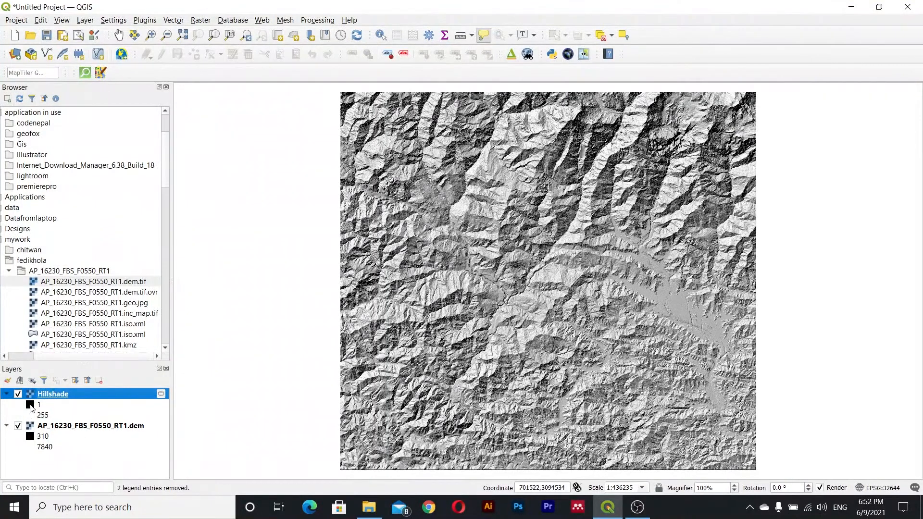
Remove the AP_16230_FBS_F0550_RT1.dem layer from the project, keeping only the hillshade.
right_click(53, 427)
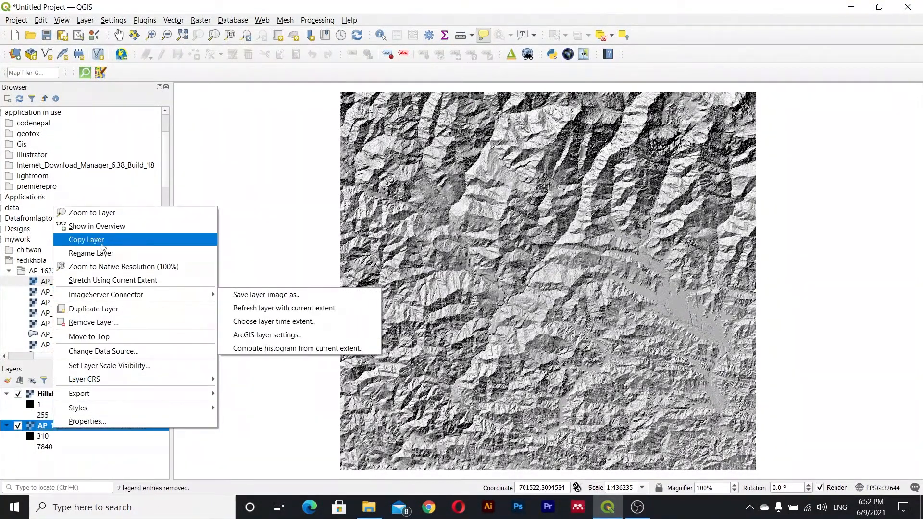
left_click(98, 323)
left_click(456, 265)
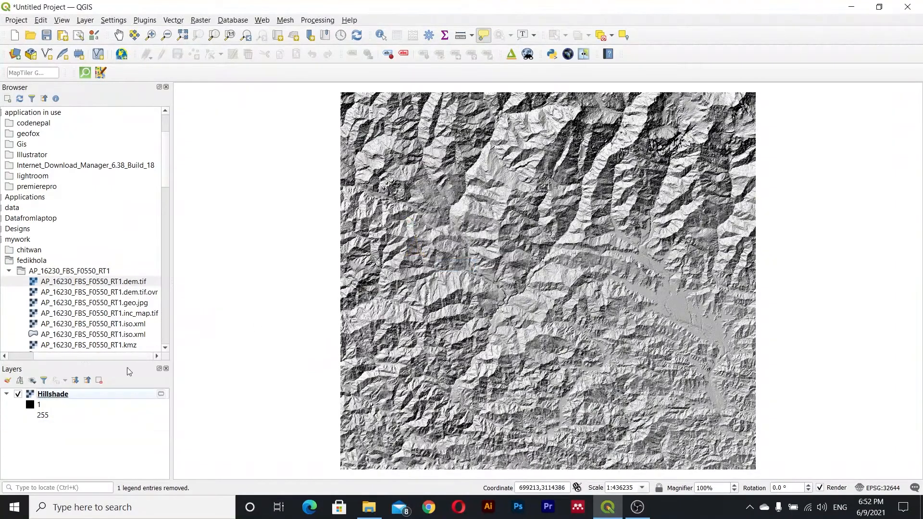
Style the Hillshade layer as singleband pseudocolor with the purple-to-yellow color ramp and Equal Interval classification in 5 classes.
right_click(48, 396)
left_click(67, 390)
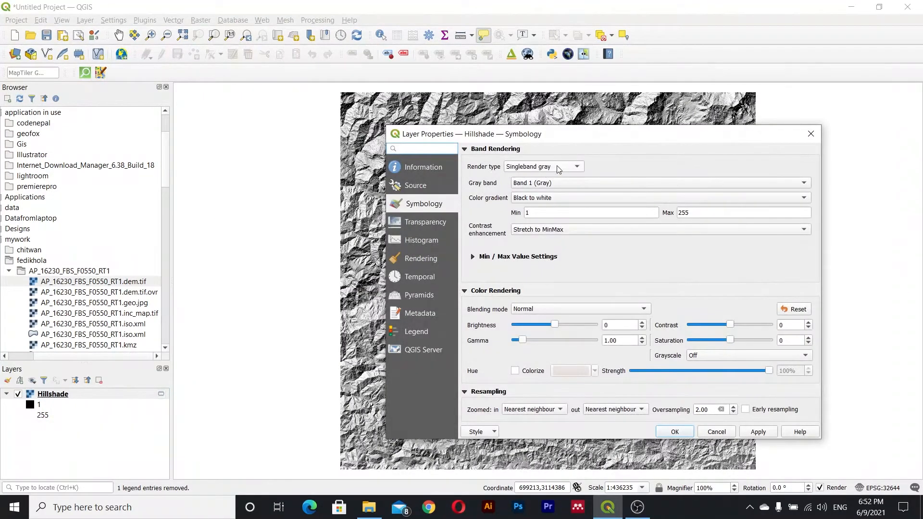
left_click(559, 169)
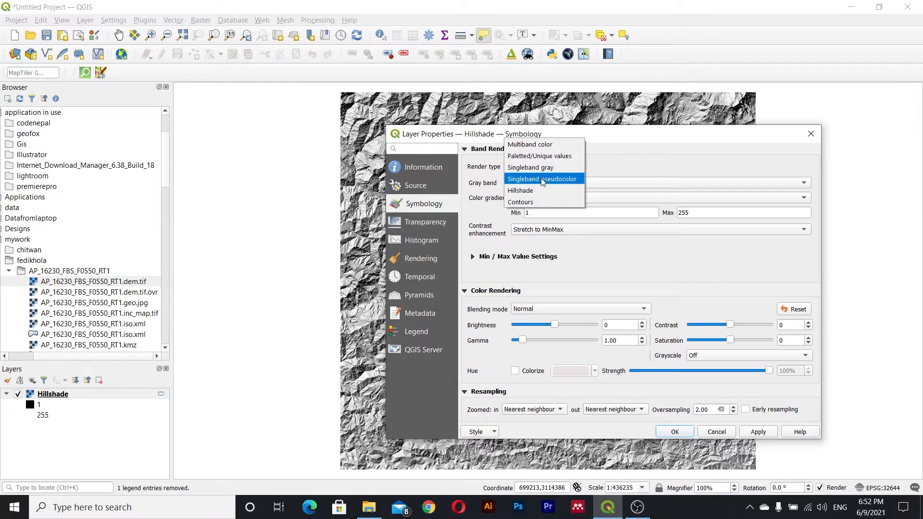
left_click(543, 180)
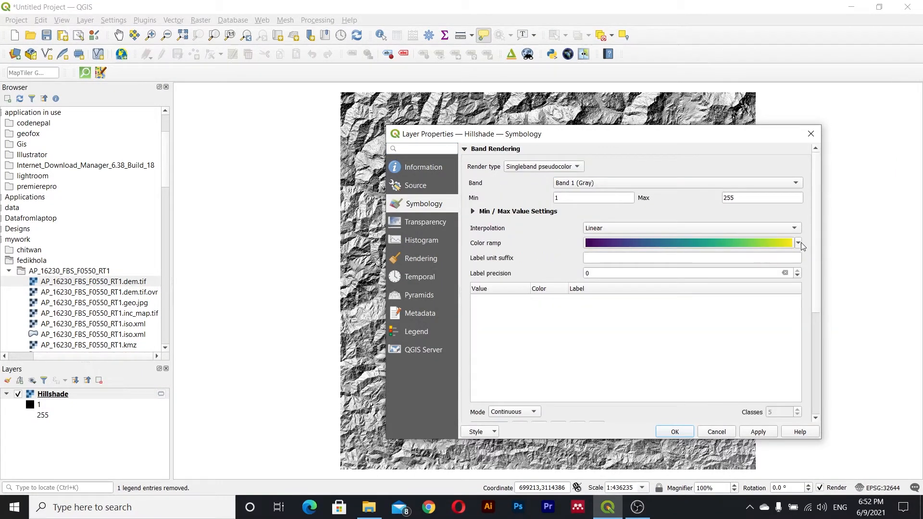
left_click(525, 413)
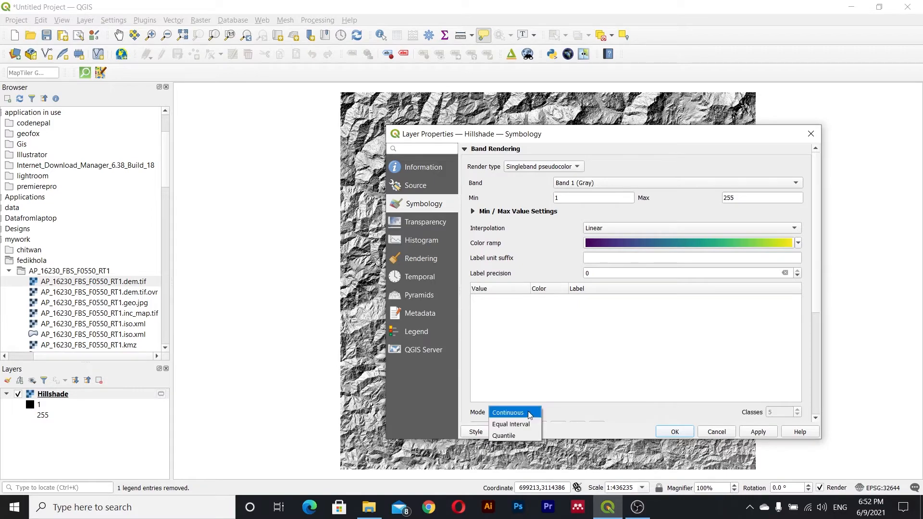
left_click(530, 425)
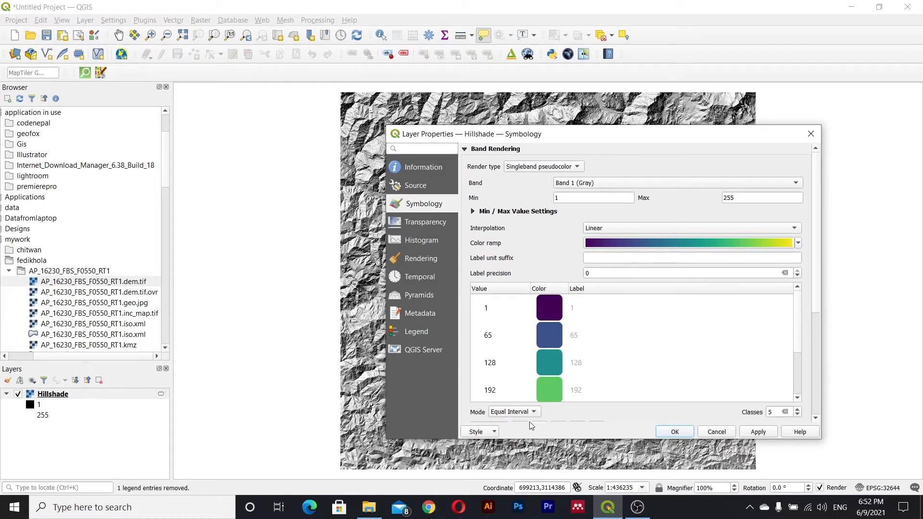
left_click(758, 432)
left_click(675, 431)
scroll(555, 239, "up", 1)
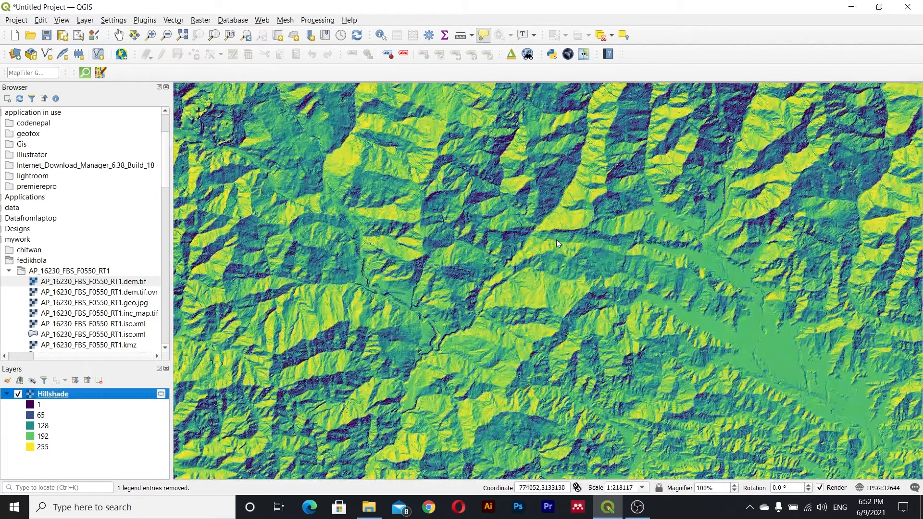
scroll(495, 221, "down", 1)
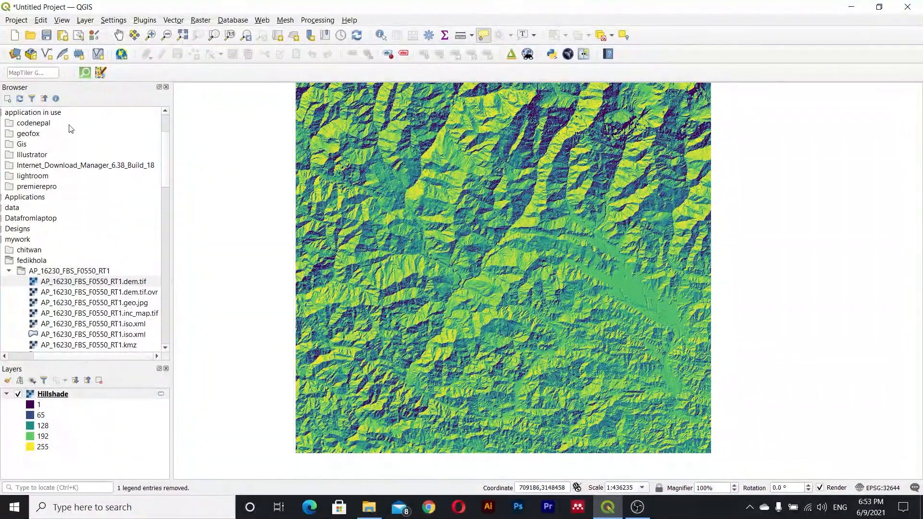
Add the Google Satellite XYZ tile layer to the project above the Hillshade layer.
left_click(10, 271)
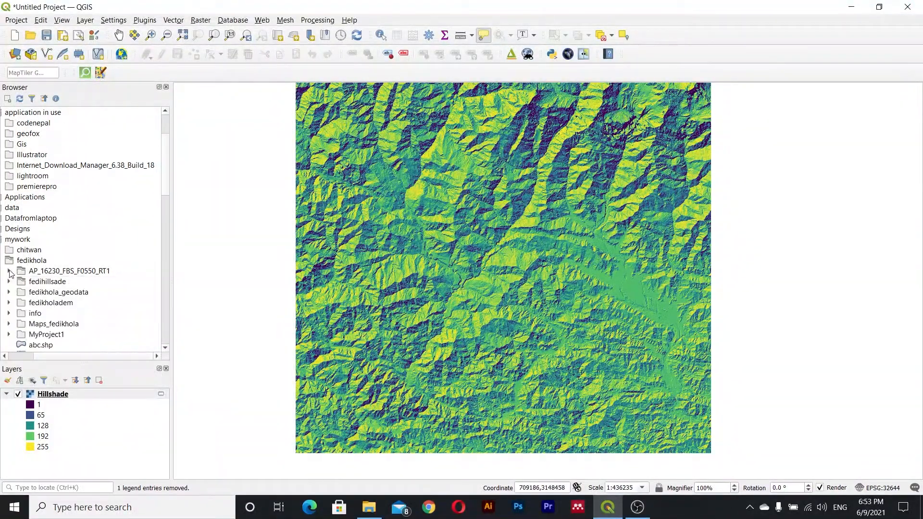
scroll(34, 248, "down", 15)
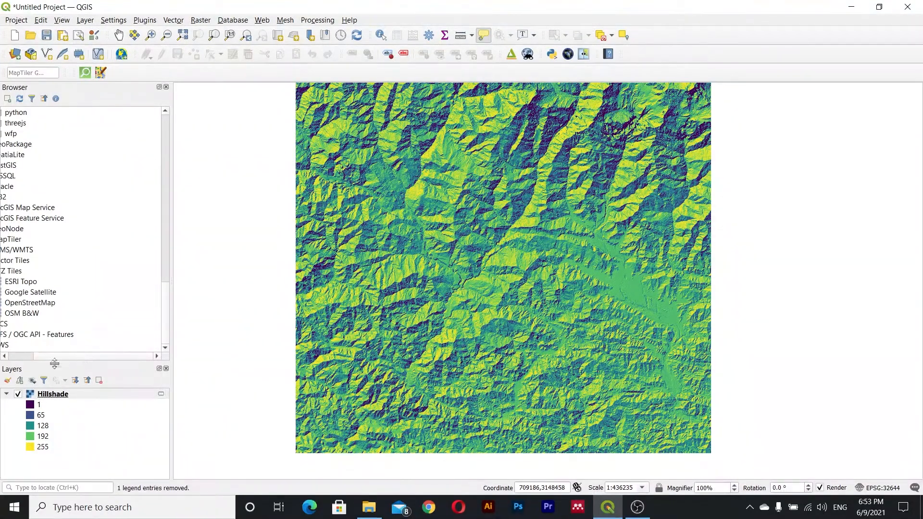
left_click_drag(94, 356, 26, 357)
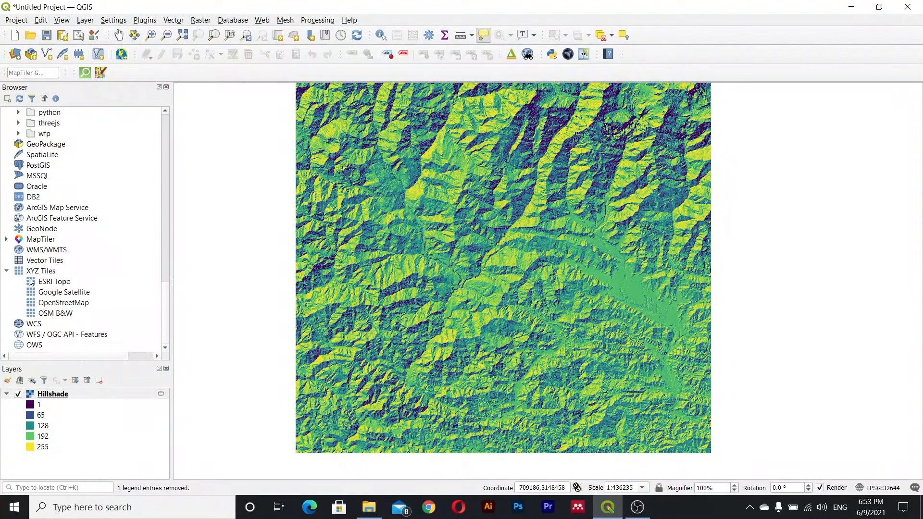
left_click(59, 294)
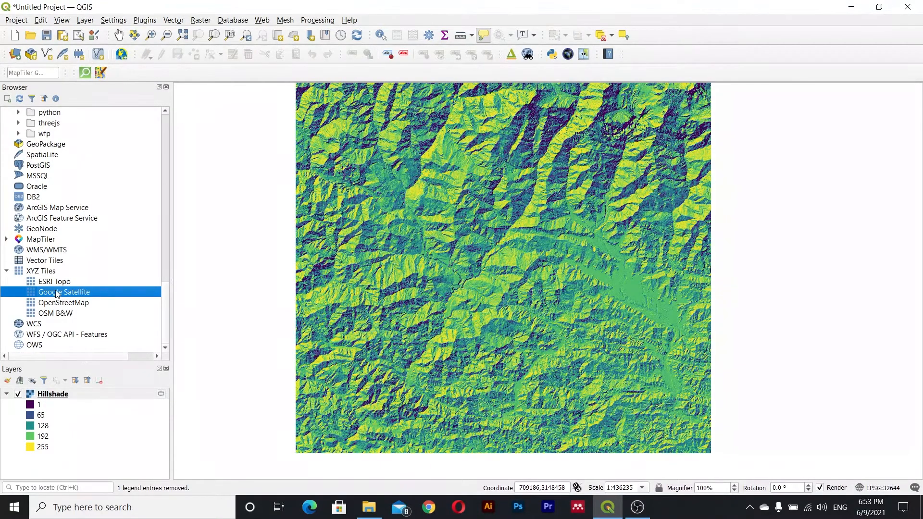
left_click_drag(51, 295, 46, 463)
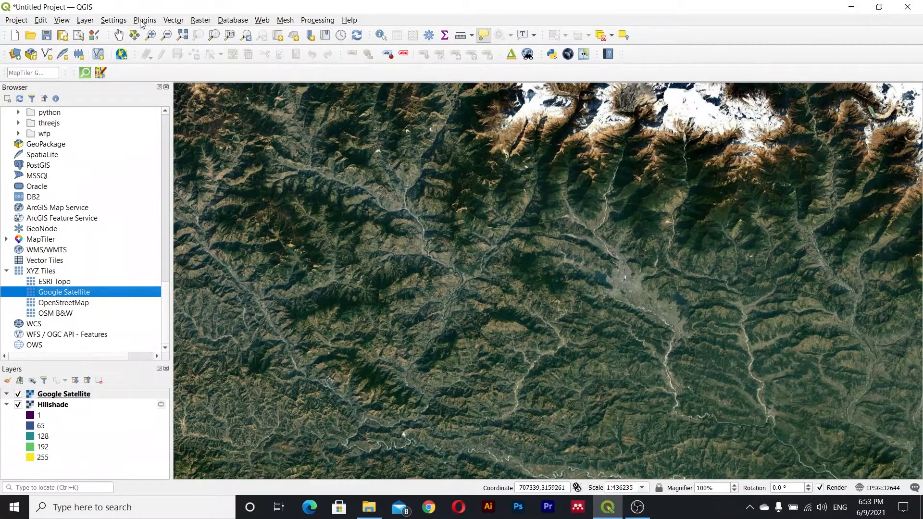
Activate the MapSwipe Tool with Google Satellite as the swipe layer and reveal it with a vertical divider over the hillshade.
left_click(585, 54)
left_click(585, 55)
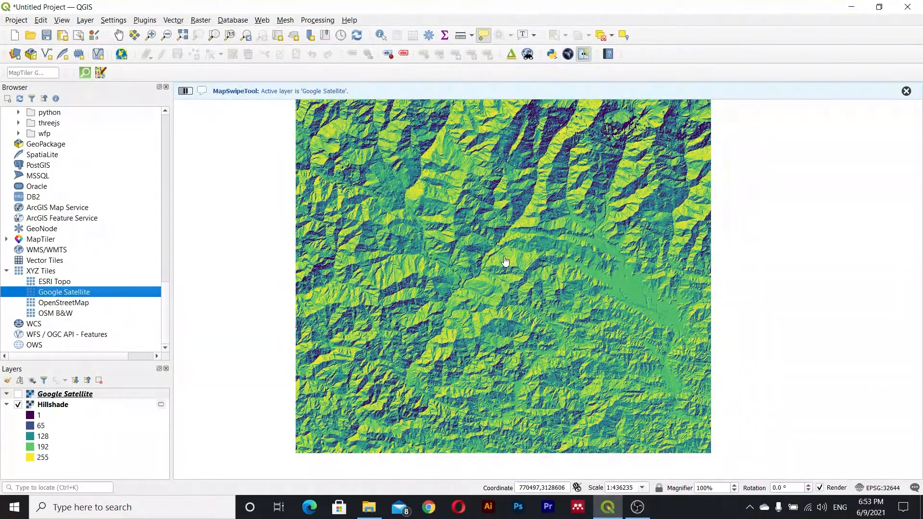
left_click_drag(505, 261, 521, 293)
scroll(490, 294, "up", 1)
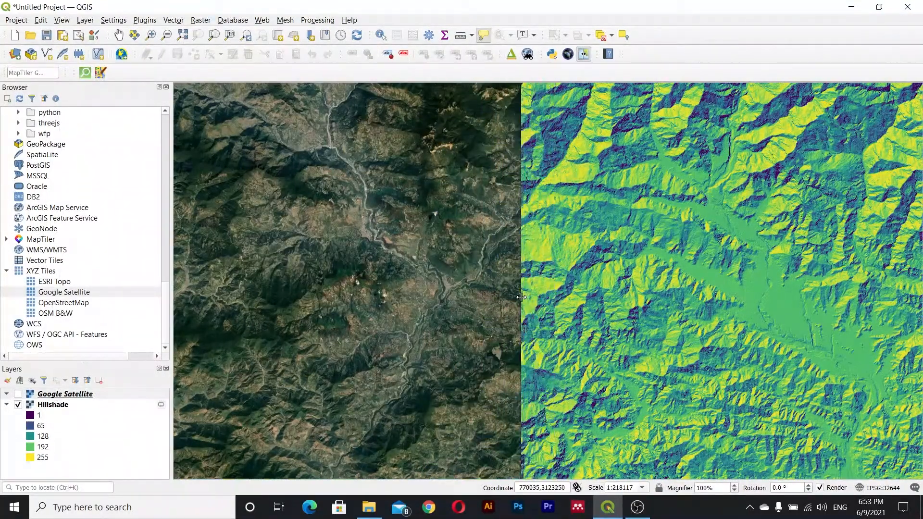
scroll(508, 232, "up", 1)
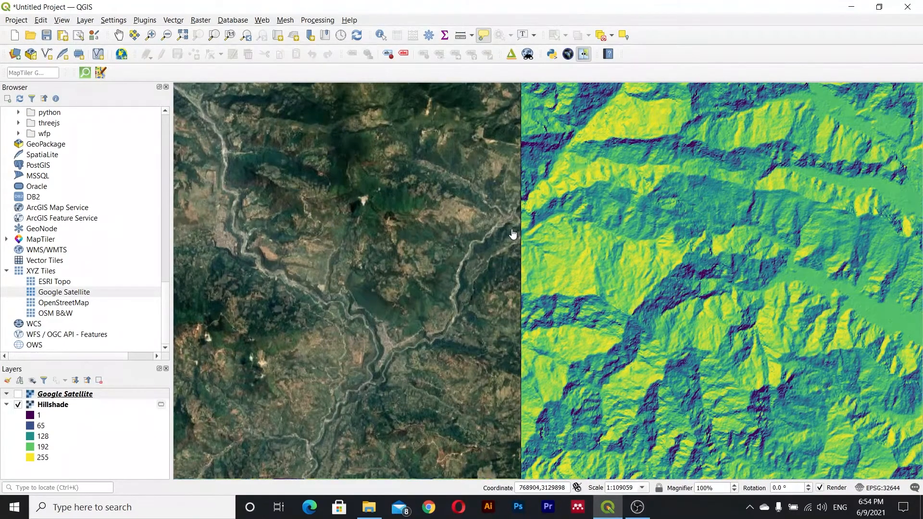
Add the OpenStreetMap XYZ tile layer on top of the other layers and swipe it sideways across the hillshade.
left_click(64, 304)
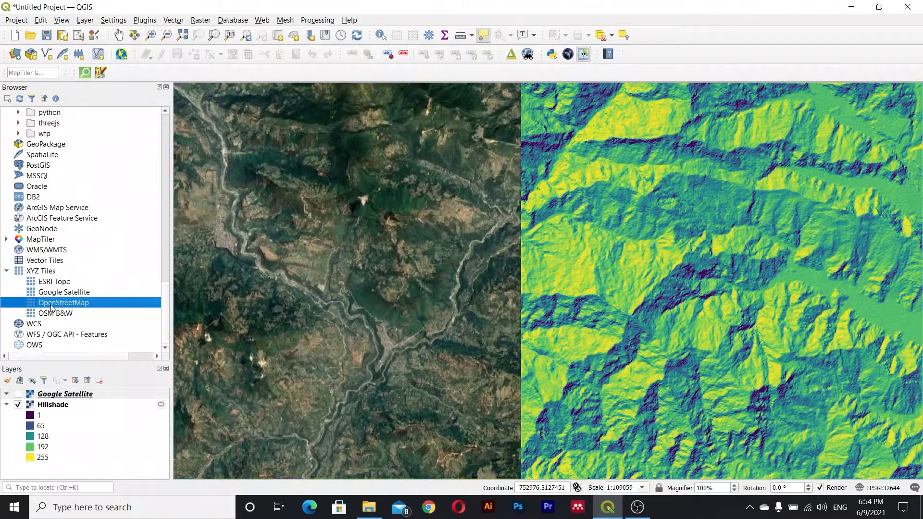
left_click_drag(51, 304, 43, 439)
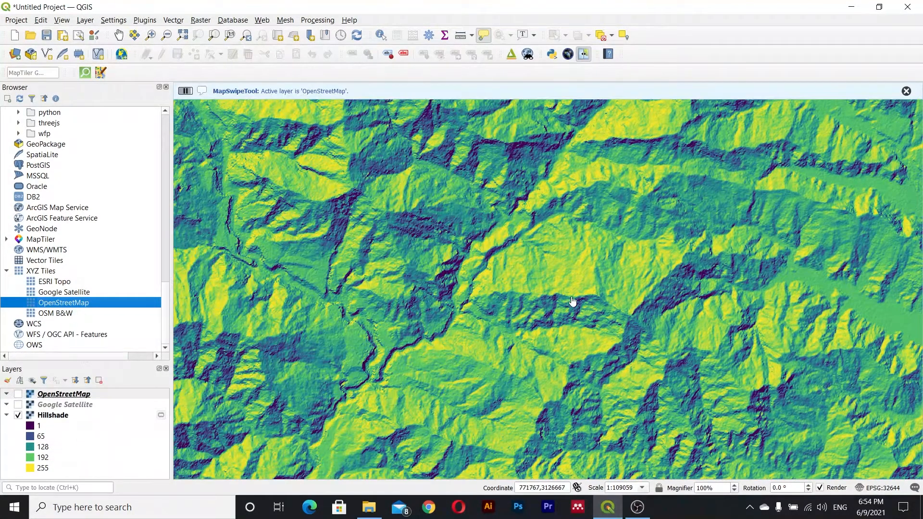
left_click_drag(442, 299, 447, 299)
left_click_drag(512, 334, 542, 336)
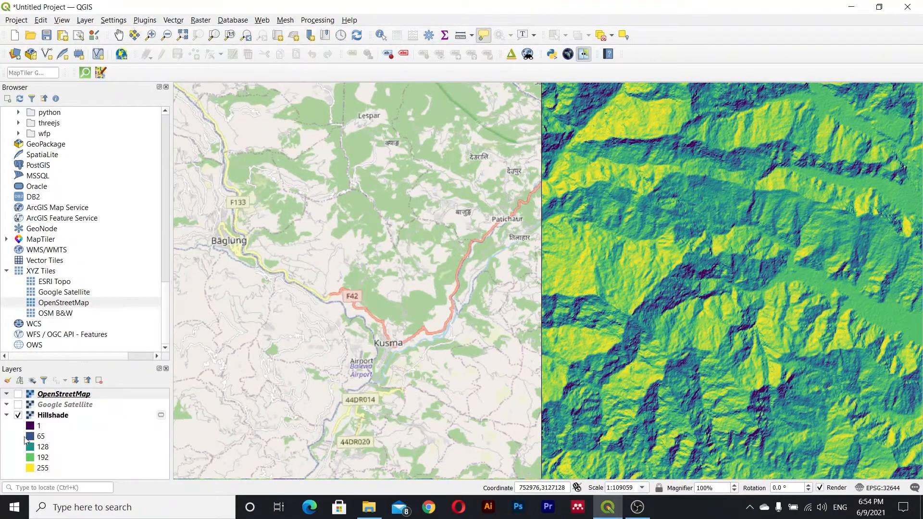
Hide the Hillshade layer, show Google Satellite, and swipe OpenStreetMap over it both sideways and up-down, ending with a vertical divider.
left_click(17, 415)
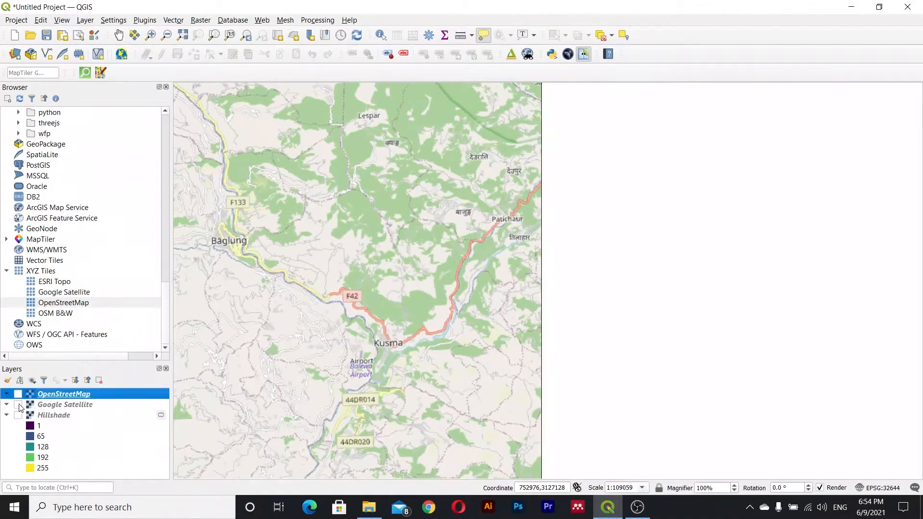
left_click(18, 405)
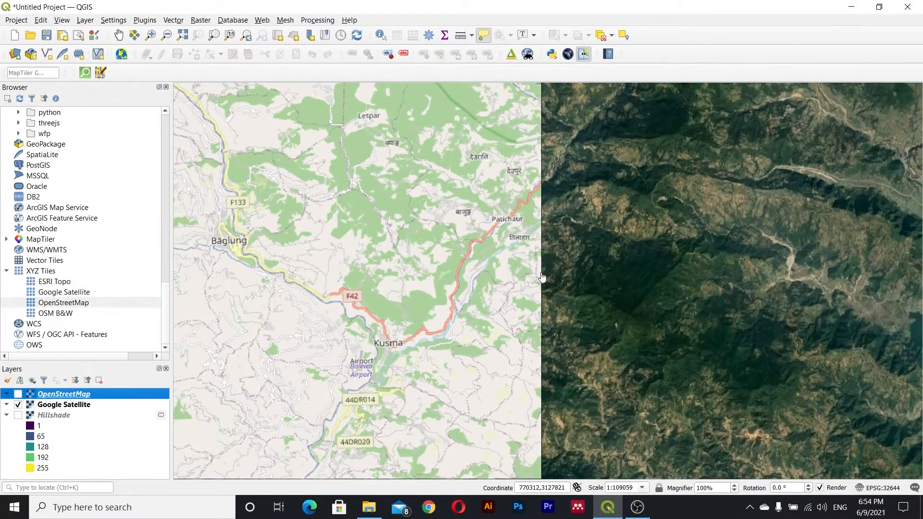
left_click_drag(542, 278, 523, 298)
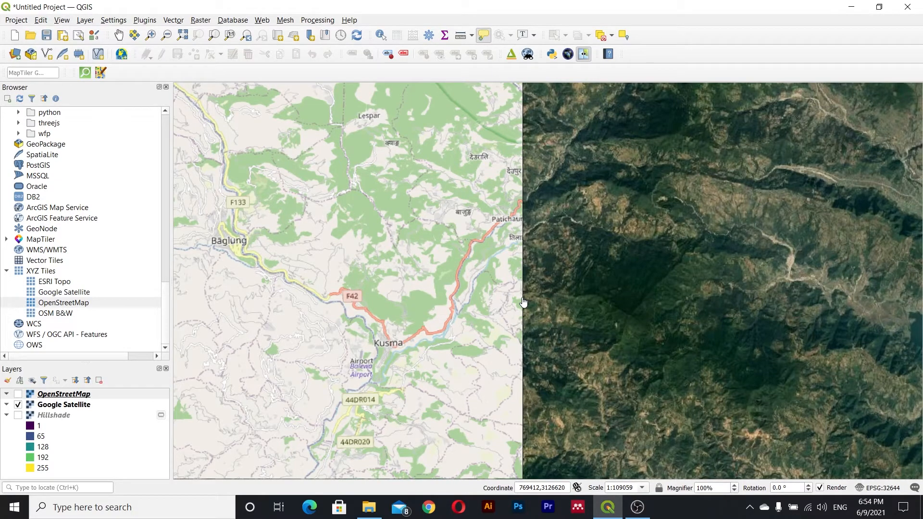
left_click_drag(525, 302, 530, 292)
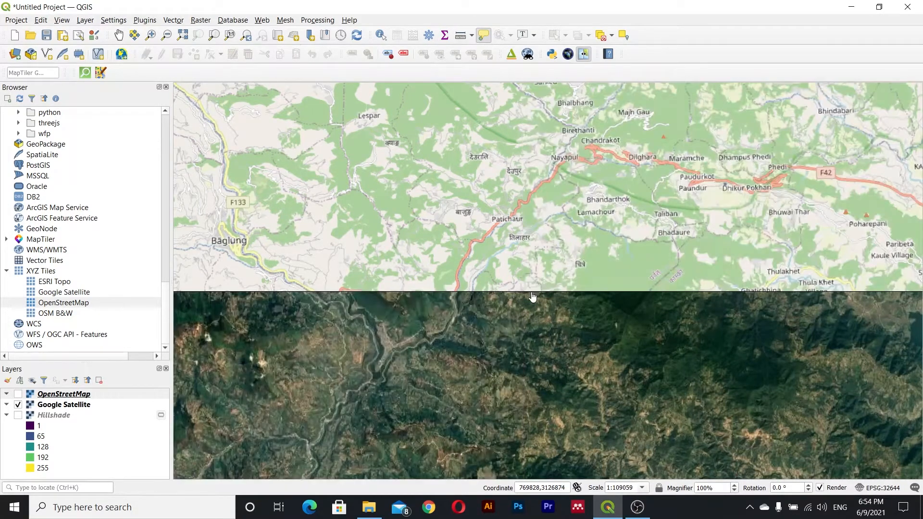
left_click_drag(618, 262, 542, 281)
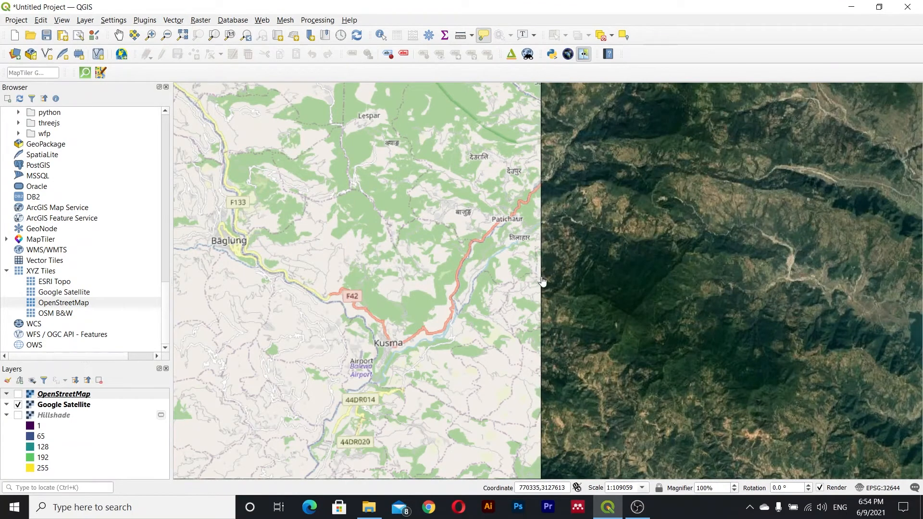